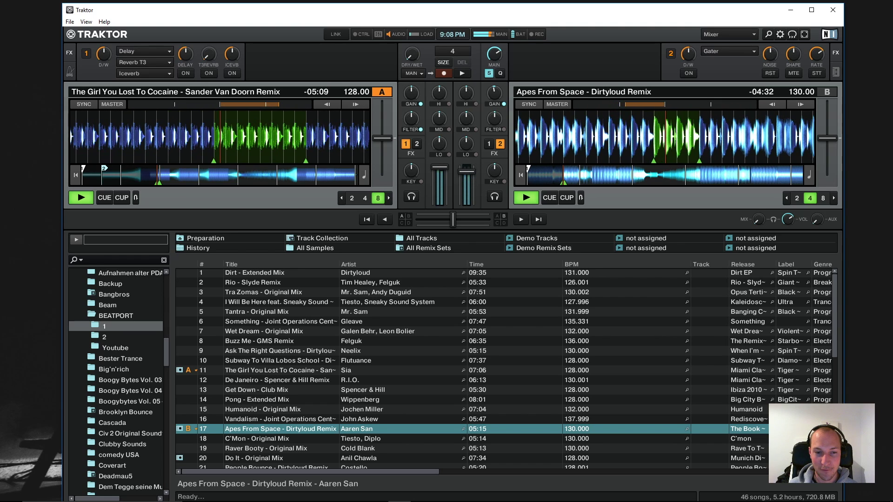
Fade out deck A, set deck B's tempo to 128.00 BPM, and adjust deck B's channel volume.
drag(440, 167, 439, 203)
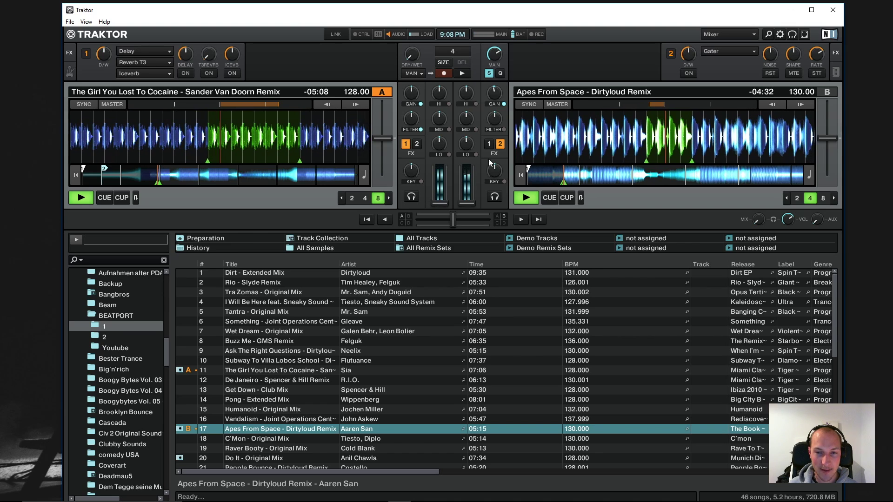
drag(825, 139, 826, 131)
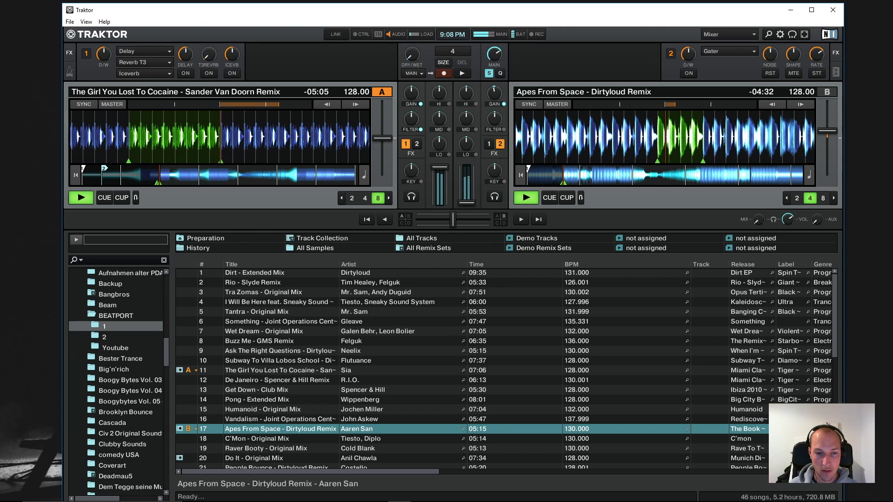
drag(468, 203, 469, 202)
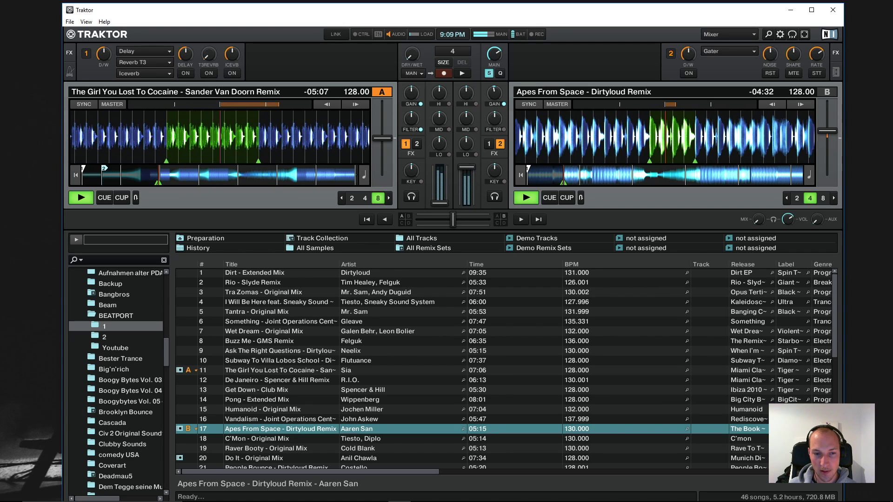
Bend deck B's tempo briefly backward and forward in short nudges to shift its beat position.
click(774, 105)
drag(774, 104, 775, 104)
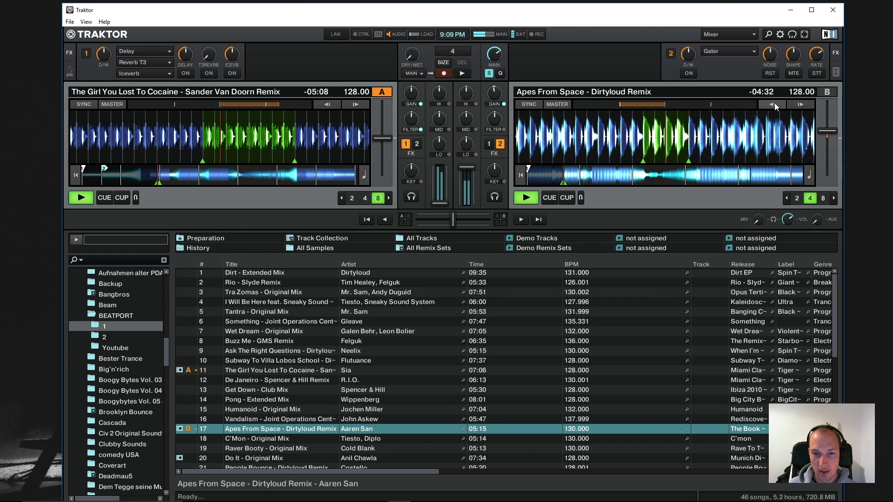
click(805, 103)
drag(806, 103, 806, 104)
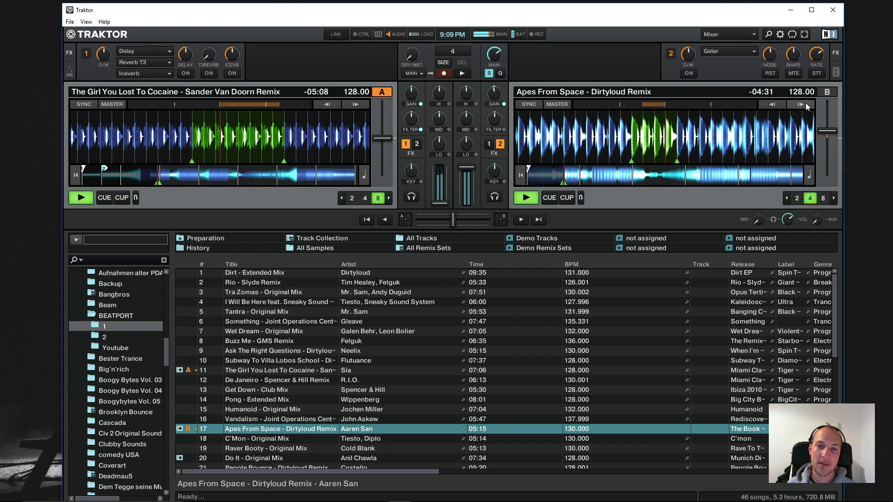
click(806, 103)
click(780, 104)
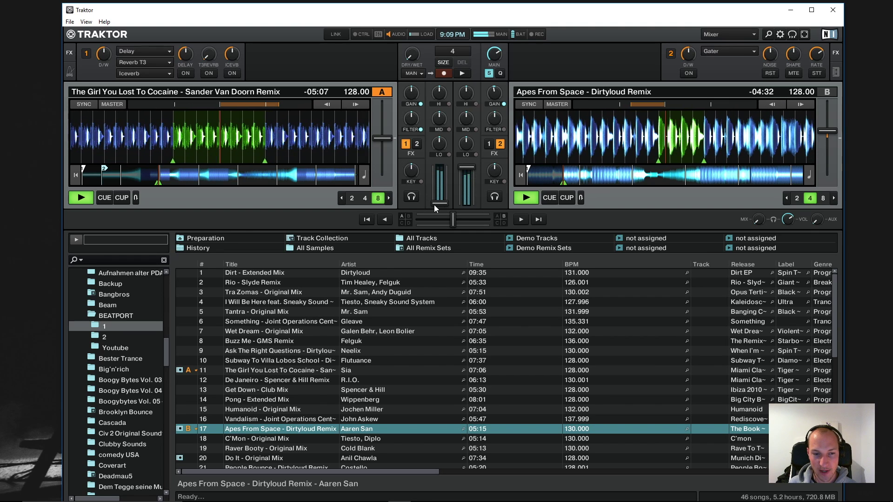
Raise deck A's channel volume and nudge deck B forward and backward to line its beats up with deck A.
drag(436, 204, 436, 168)
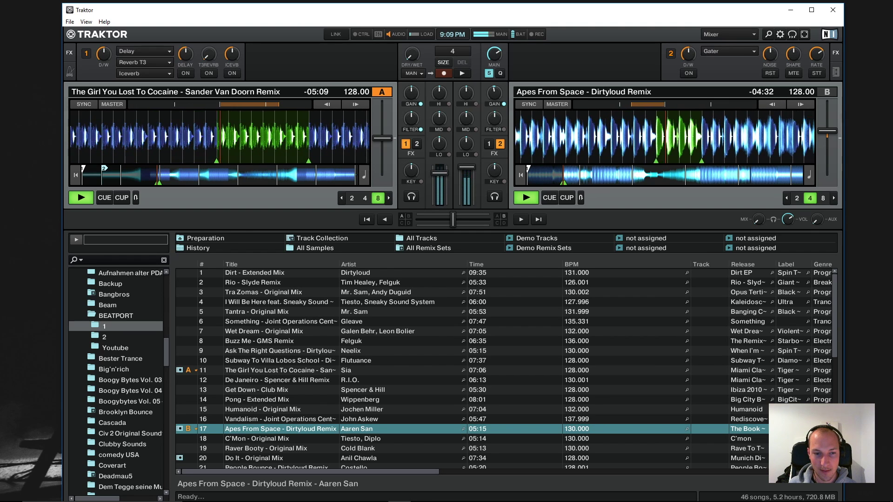
click(801, 104)
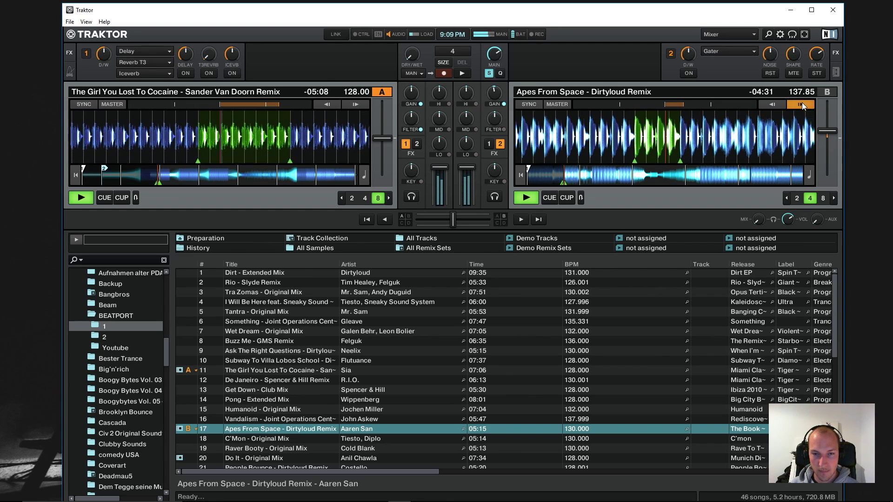
drag(801, 103, 802, 103)
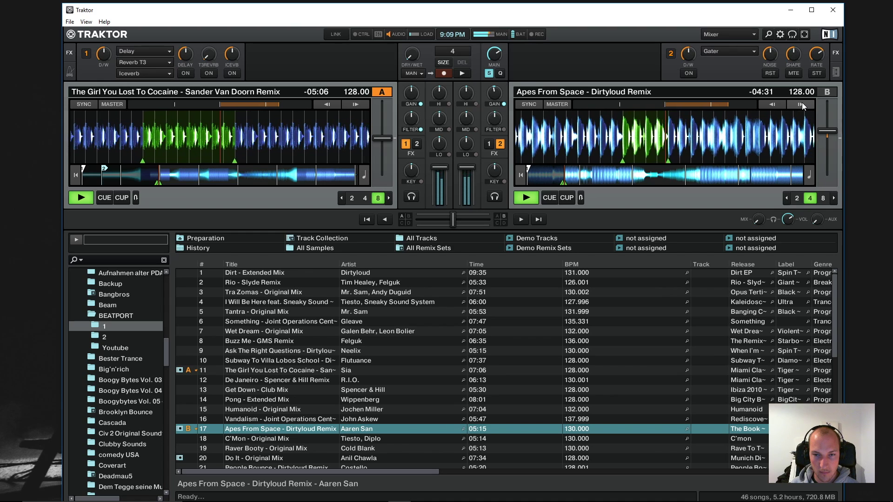
click(768, 104)
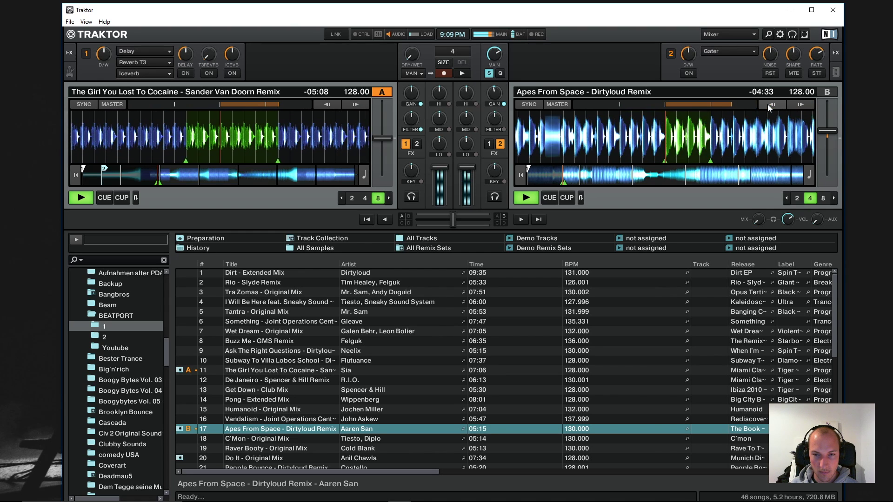
click(797, 105)
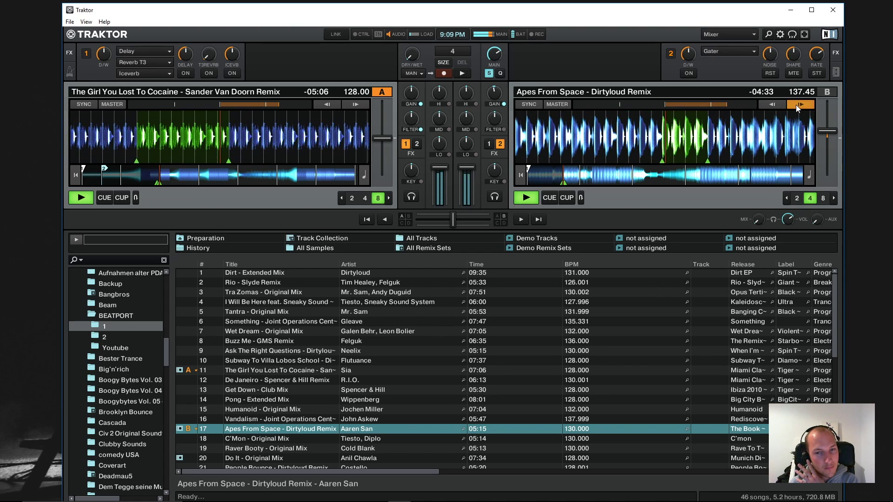
click(777, 104)
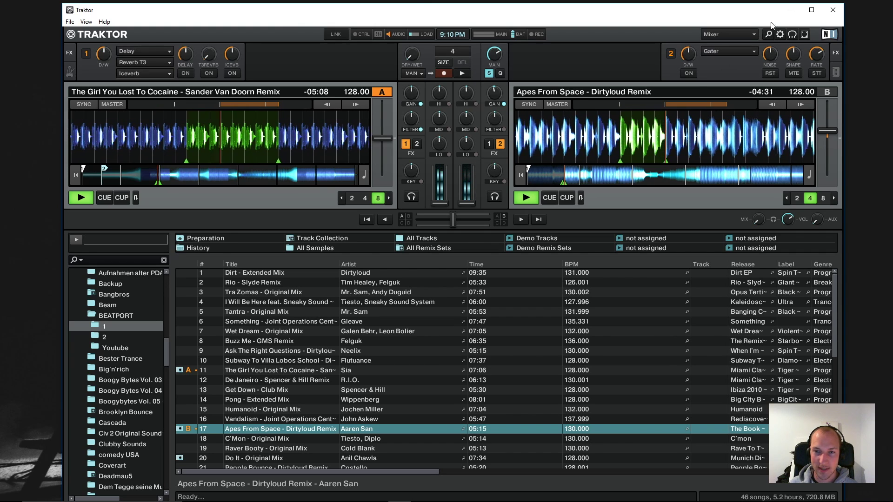
Minimize Traktor and switch to the grandMA2 Screen 5 window with the macros and playback executors.
click(792, 10)
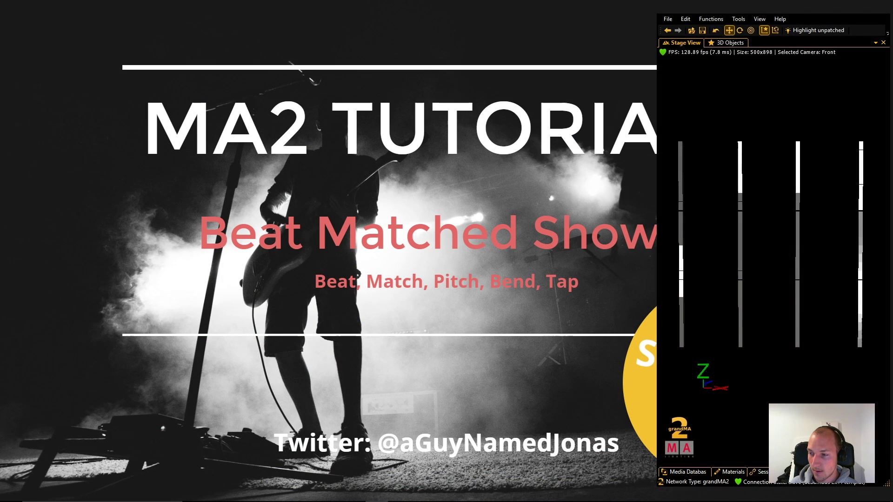
key(alt+Tab)
key(alt+Tab)
key(alt+Tab)
key(alt+Tab)
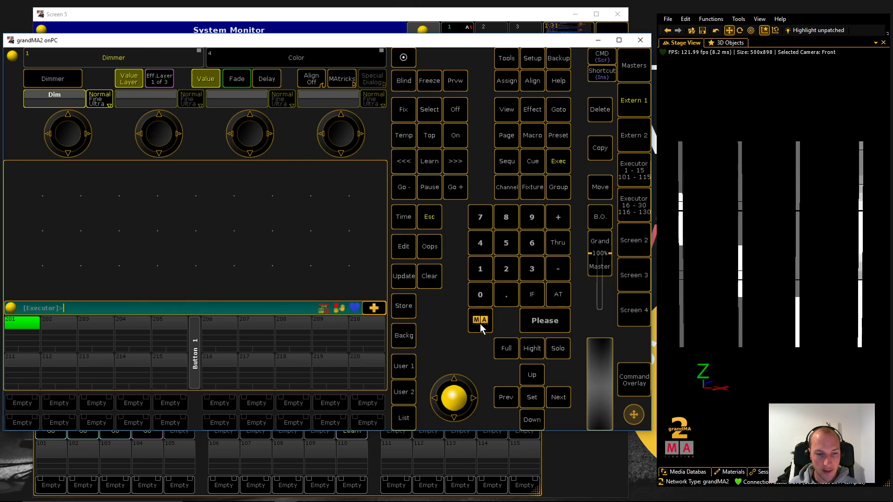
key(alt+Tab)
click(653, 303)
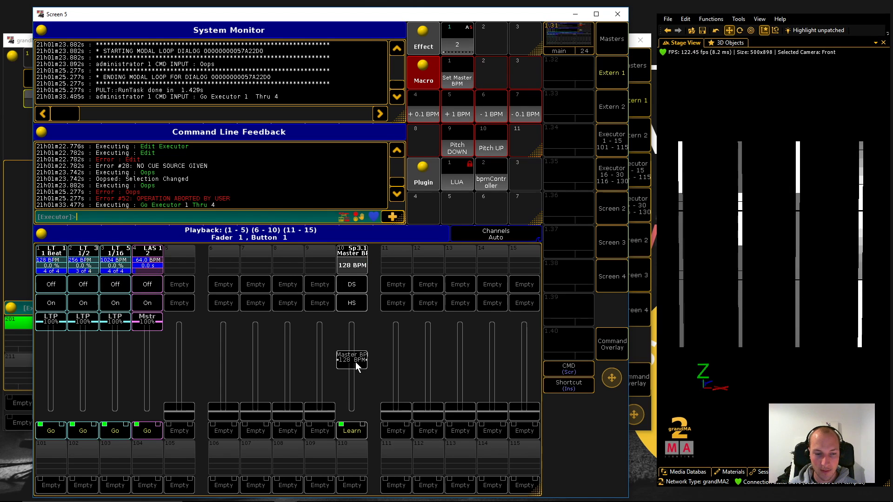
Move the Master BPM fader down to about 36.2 BPM, up to about 194 BPM, and back to about 74.1 BPM.
drag(358, 375, 358, 395)
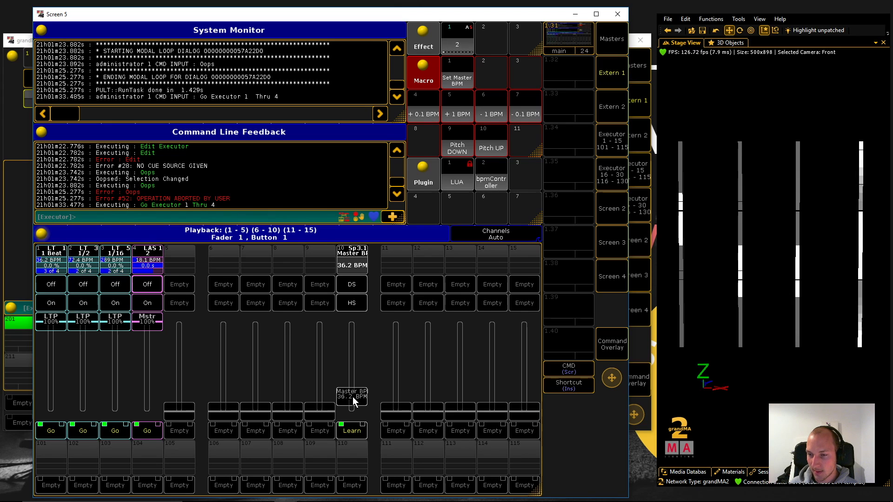
drag(353, 399, 362, 345)
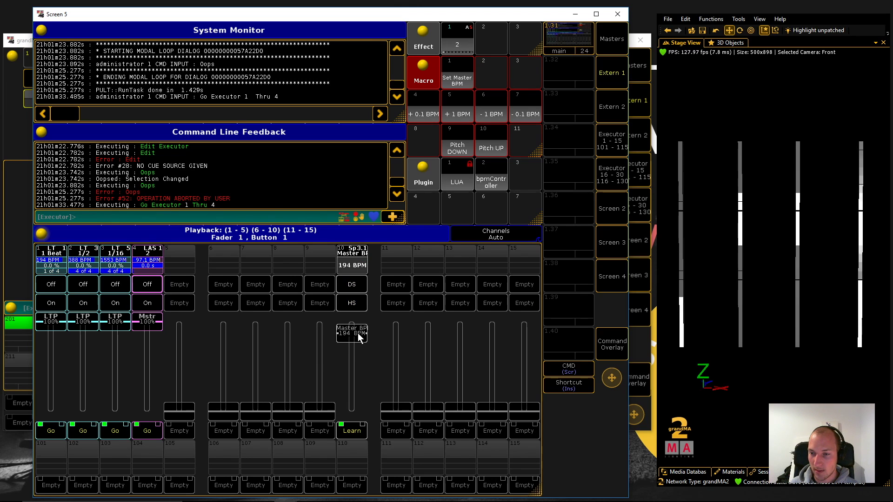
drag(359, 338, 362, 370)
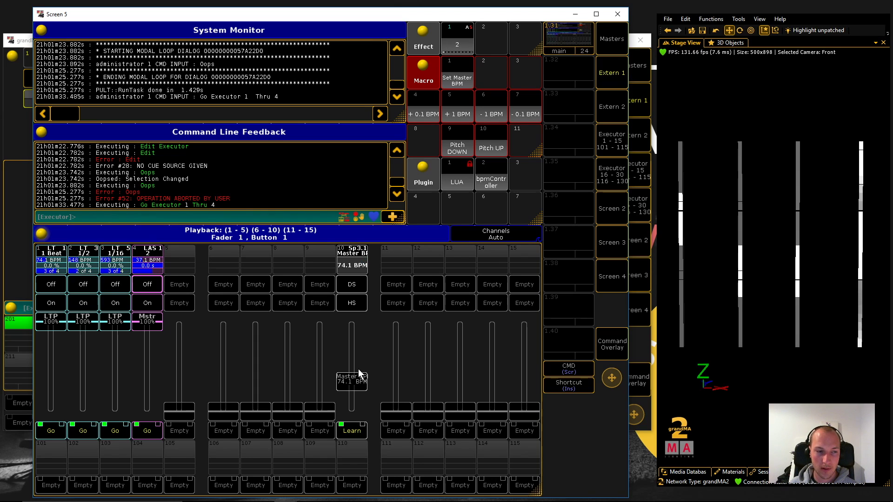
Open executor 2's assign options, examine the chaser's speed settings, and close them.
click(84, 254)
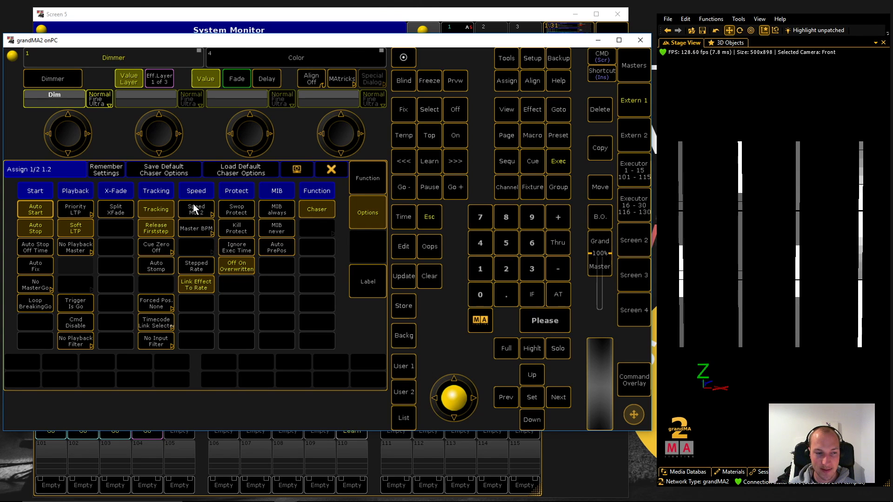
click(335, 172)
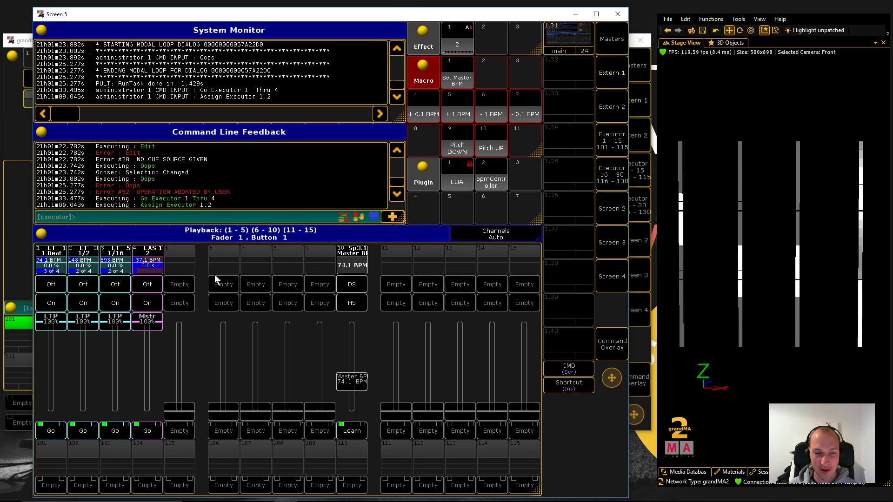
Switch to Traktor, raise deck A's channel volume so its track is audible, and return to grandMA2 Screen 5.
key(alt+Tab)
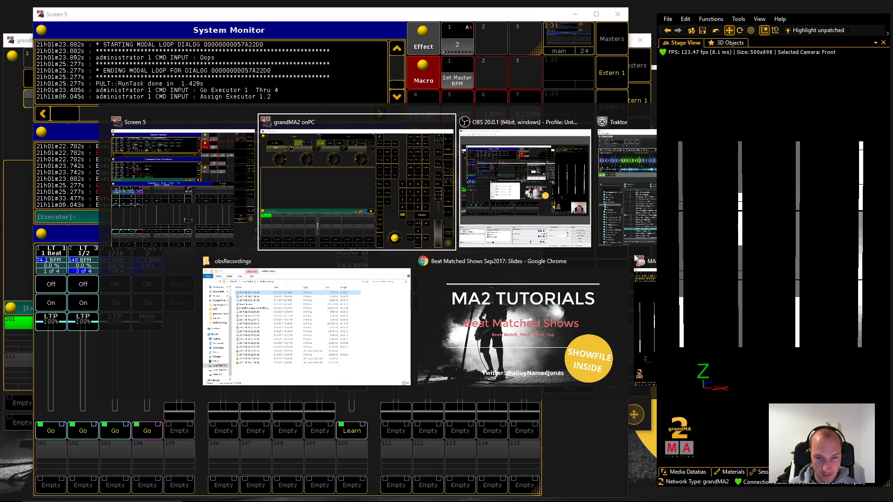
click(632, 199)
drag(443, 203, 441, 168)
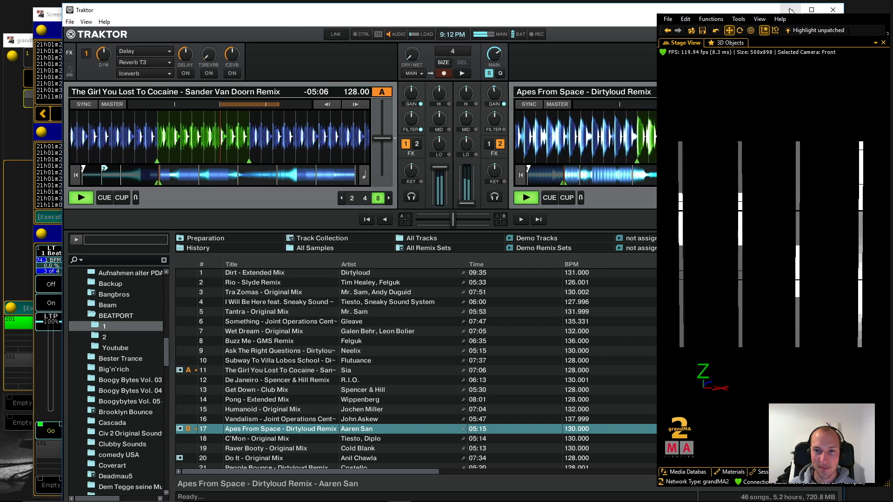
key(alt+Tab)
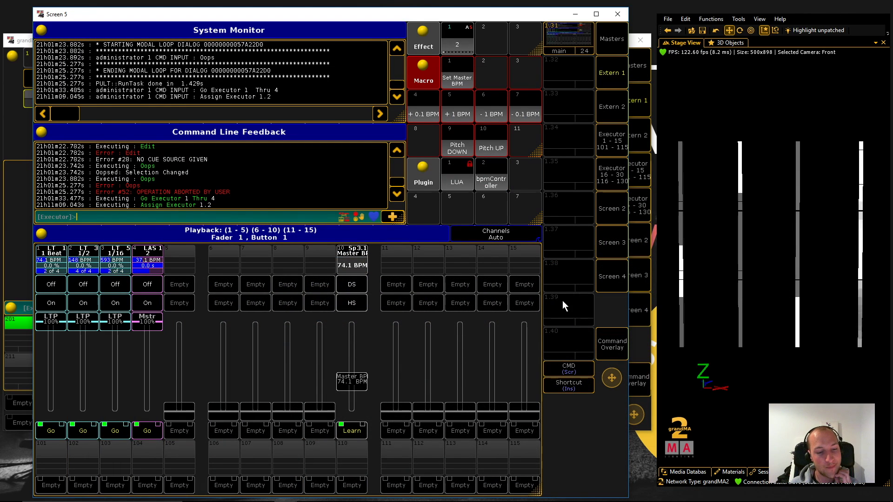
Tap the song's beat into the Master BPM executor with Learn, and fine-tune its fader to about 127 BPM.
click(352, 432)
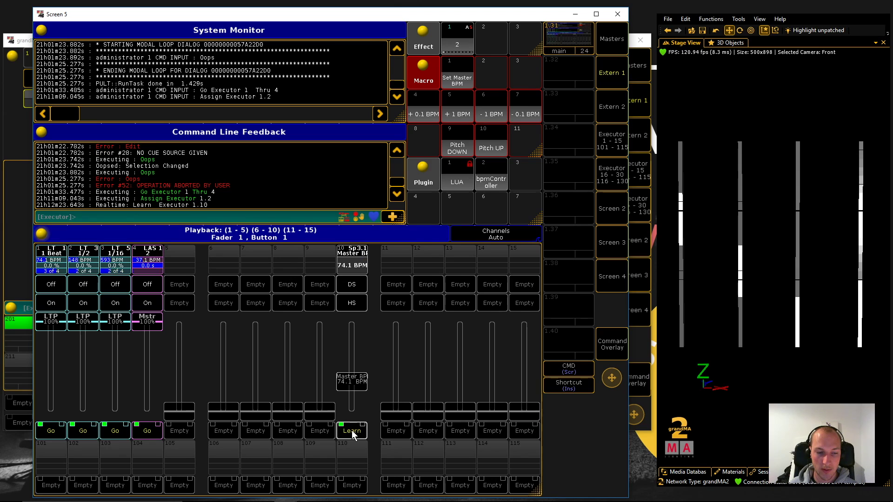
click(352, 433)
click(352, 433)
click(352, 432)
click(352, 433)
click(352, 433)
click(352, 432)
click(352, 432)
click(352, 432)
click(352, 432)
click(352, 432)
click(352, 432)
click(352, 432)
click(353, 432)
click(352, 432)
click(353, 432)
click(352, 433)
click(352, 432)
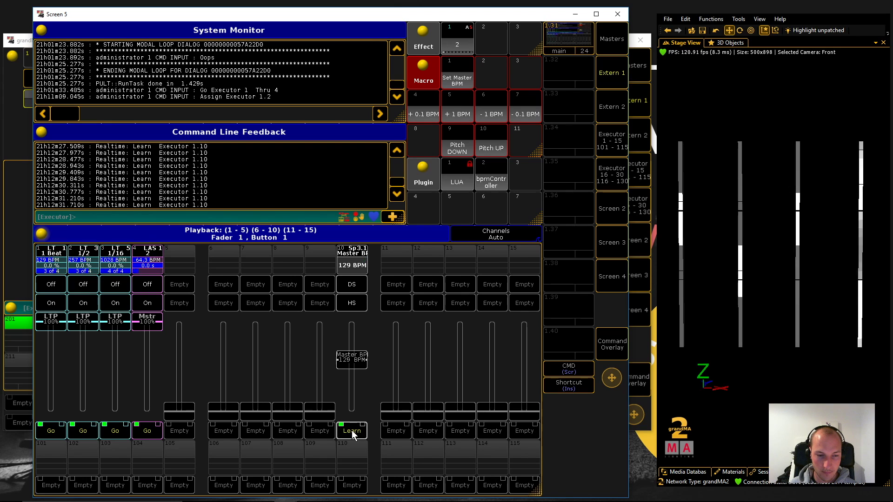
click(352, 432)
click(352, 432)
click(352, 432)
click(352, 432)
click(352, 432)
click(352, 432)
click(352, 432)
click(352, 432)
click(352, 432)
click(353, 432)
click(352, 432)
click(352, 432)
click(352, 432)
click(352, 432)
click(352, 433)
click(352, 432)
click(352, 432)
click(352, 432)
click(352, 432)
click(352, 432)
click(352, 432)
click(352, 432)
click(352, 432)
click(352, 432)
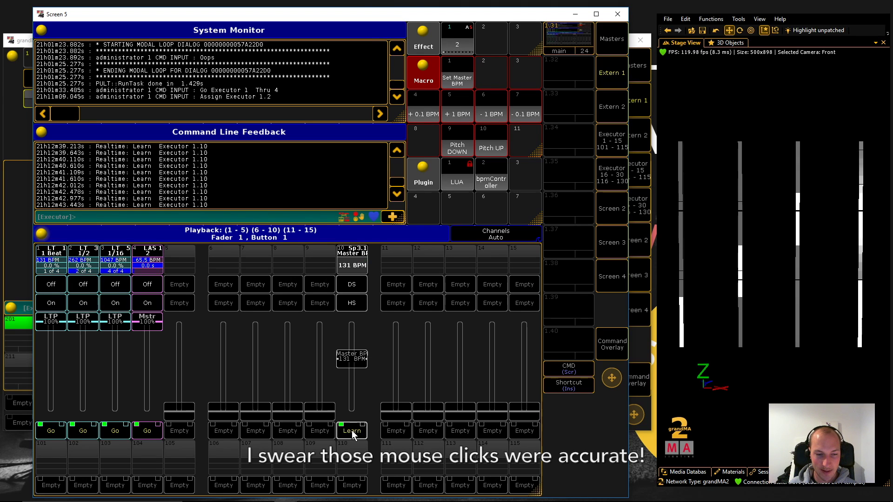
click(352, 432)
click(352, 432)
click(352, 432)
click(352, 432)
click(352, 432)
click(352, 432)
click(352, 432)
click(352, 432)
click(352, 432)
click(352, 432)
click(352, 432)
click(352, 432)
click(352, 432)
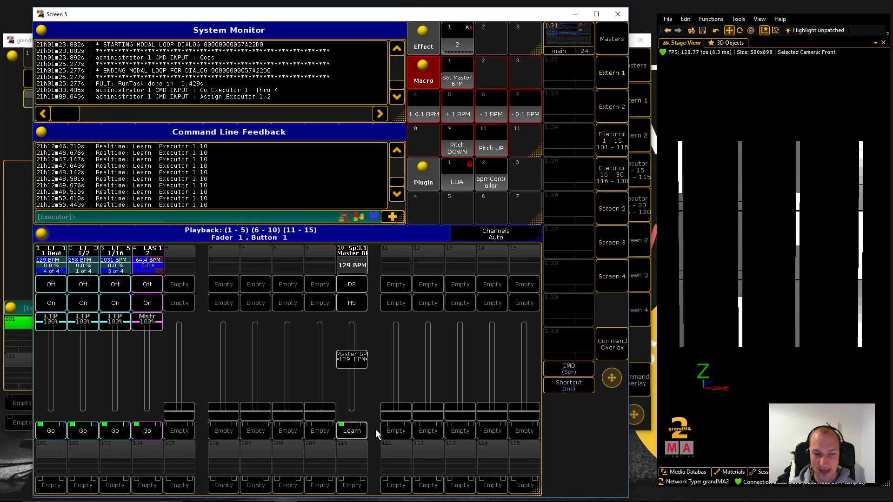
drag(359, 370, 359, 364)
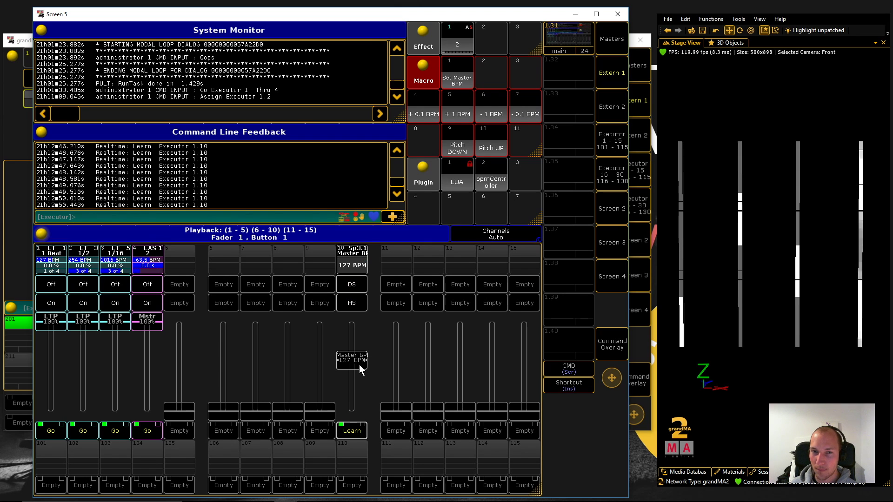
Switch to Traktor, nudge deck A's tempo to 128.04 BPM, and return to grandMA2 Screen 5.
key(alt+Tab)
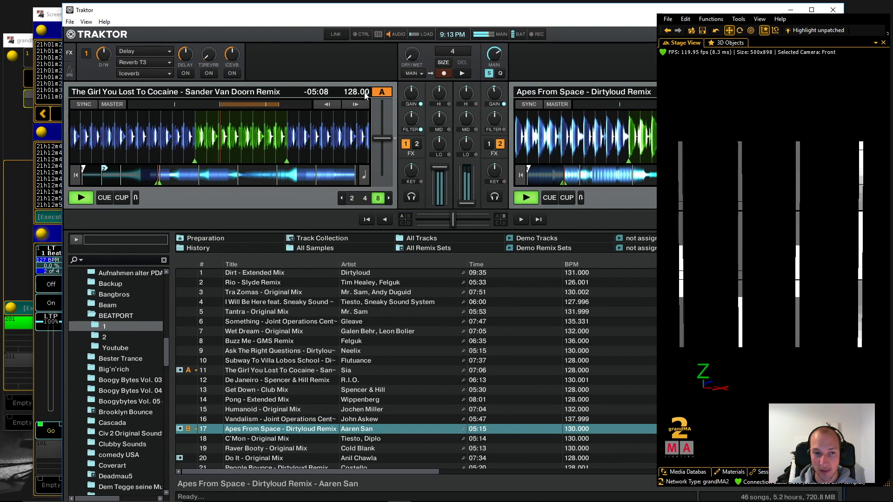
drag(388, 140, 388, 139)
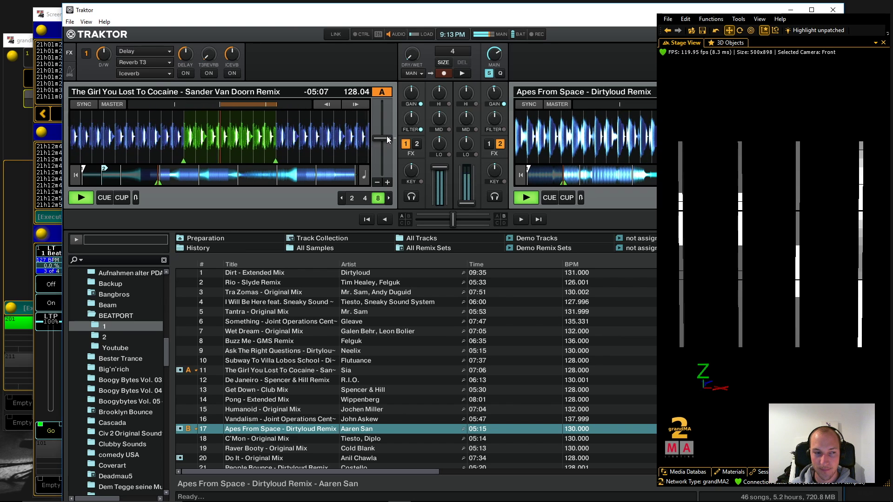
click(55, 133)
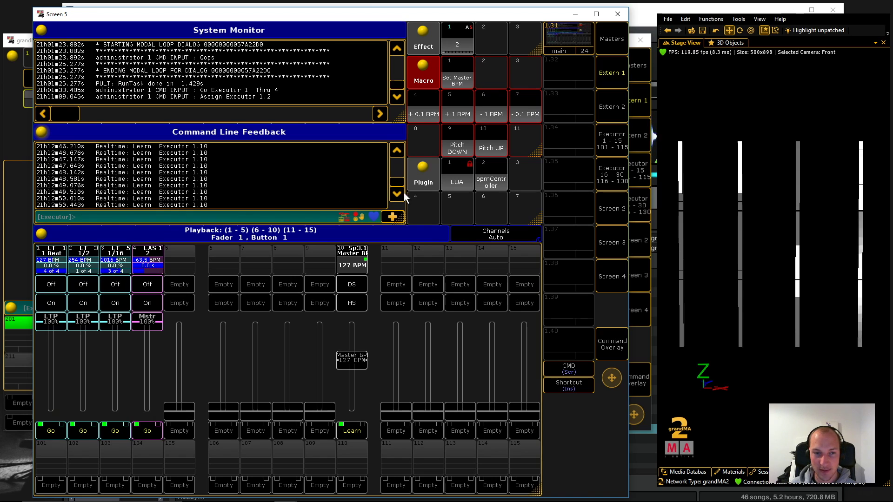
Run the Set Master BPM macro three times, entering 130, 60 and 180 BPM.
click(459, 82)
text(130)
key(Return)
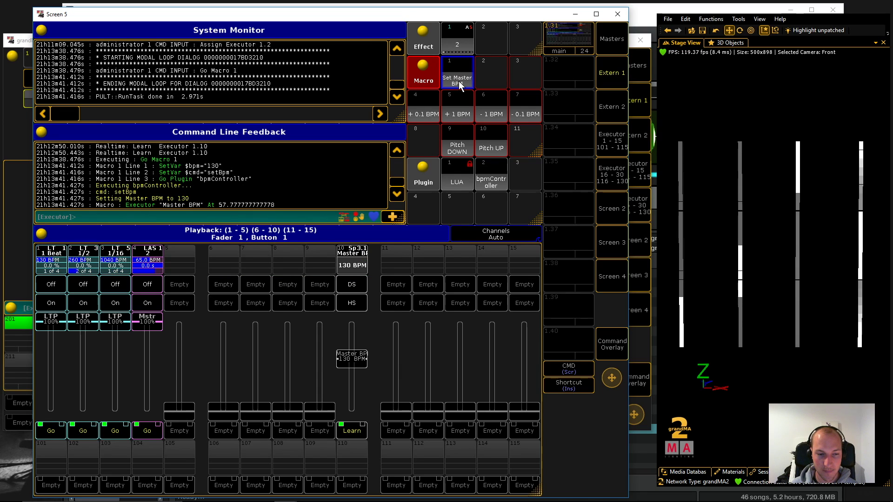
click(462, 80)
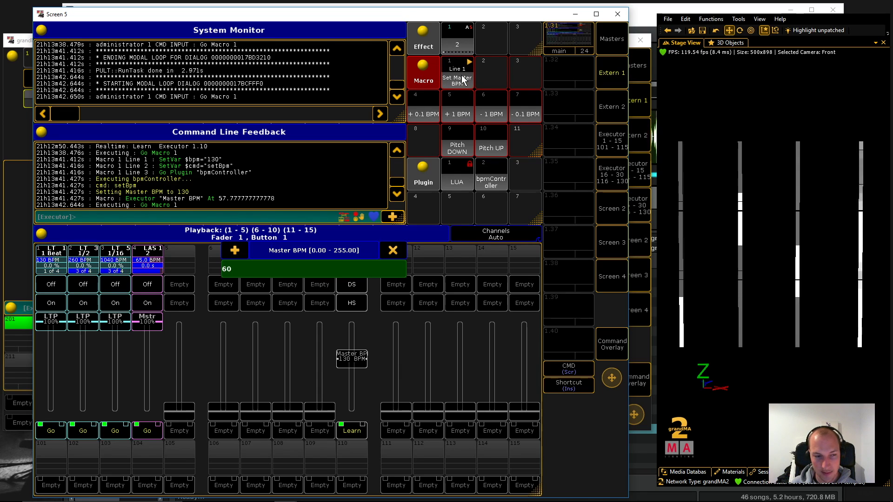
text(60)
key(Return)
click(462, 80)
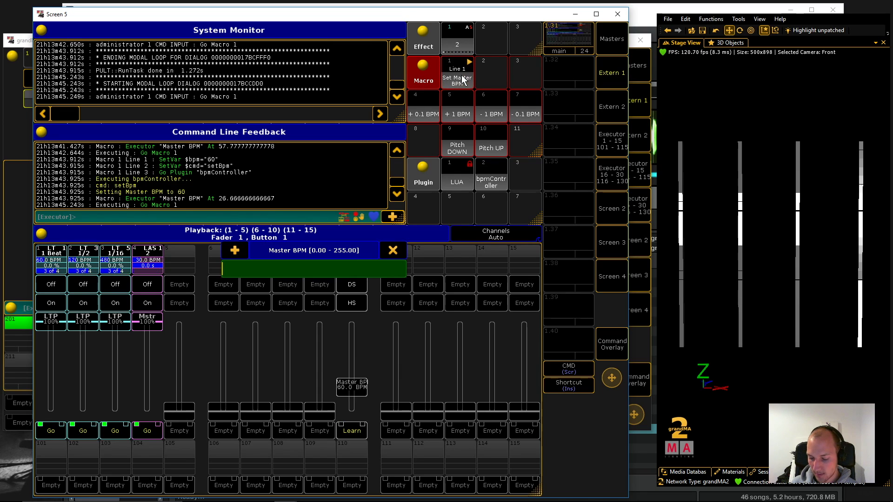
text(180)
key(Return)
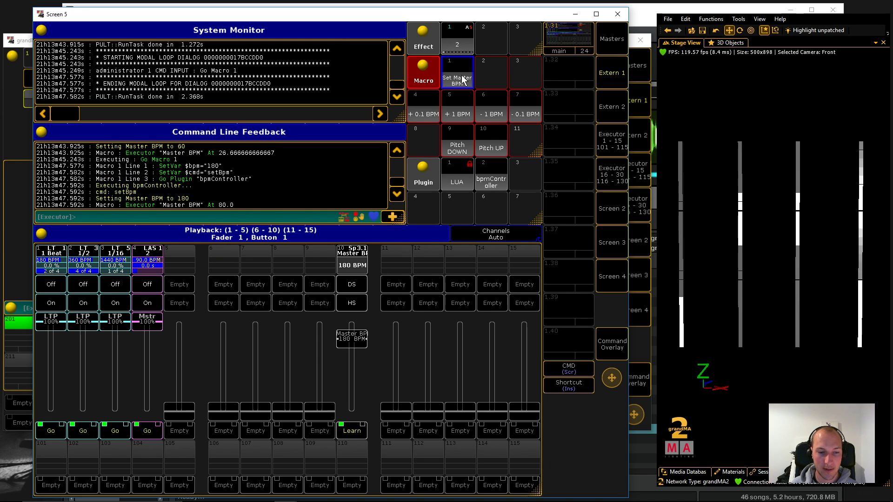
Run the Set Master BPM macro twice, entering 120 and 128 BPM.
click(462, 80)
text(120)
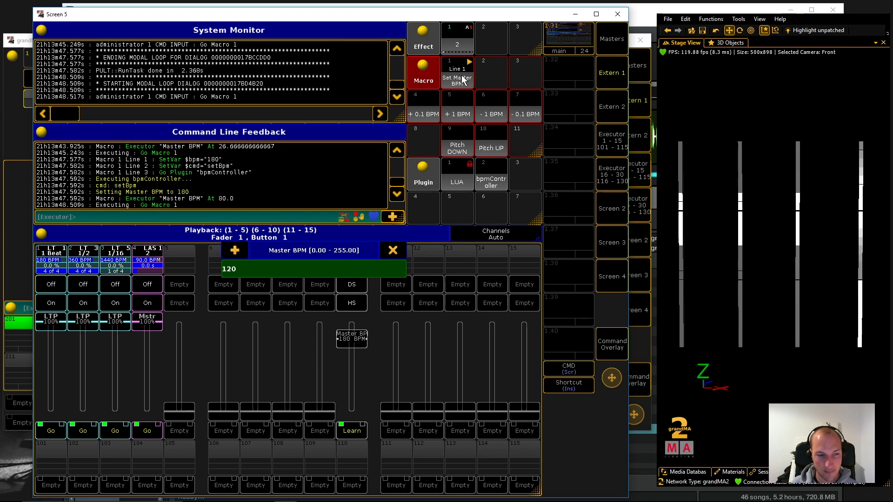
key(Return)
click(461, 80)
text(128)
key(Return)
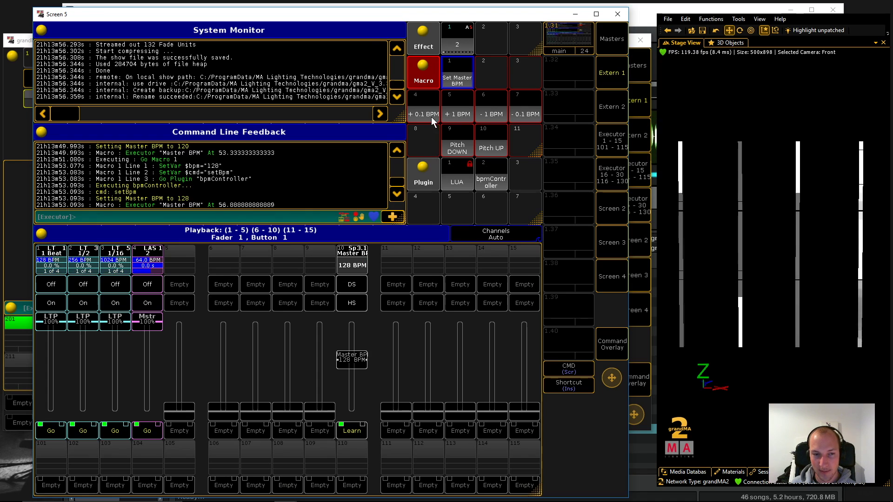
Raise the Master BPM with four runs of the + 1 BPM macro, and lower it with three runs of - 1 BPM.
click(459, 113)
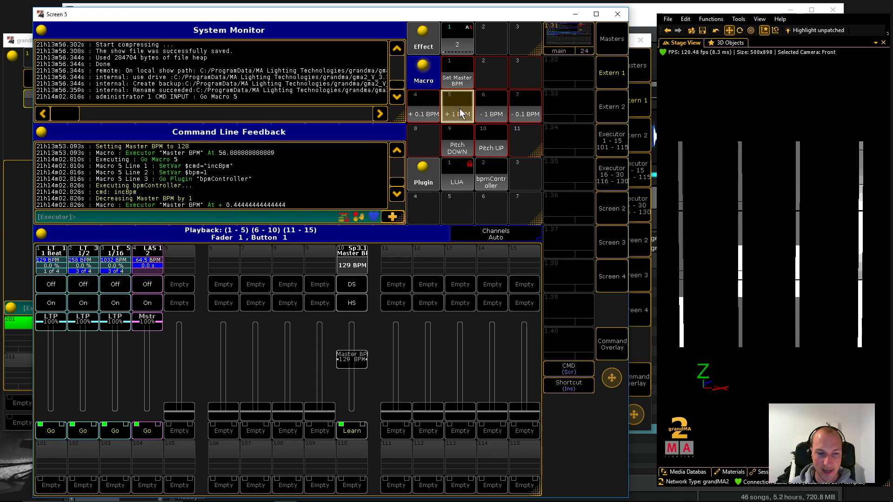
click(459, 113)
click(459, 113)
click(460, 113)
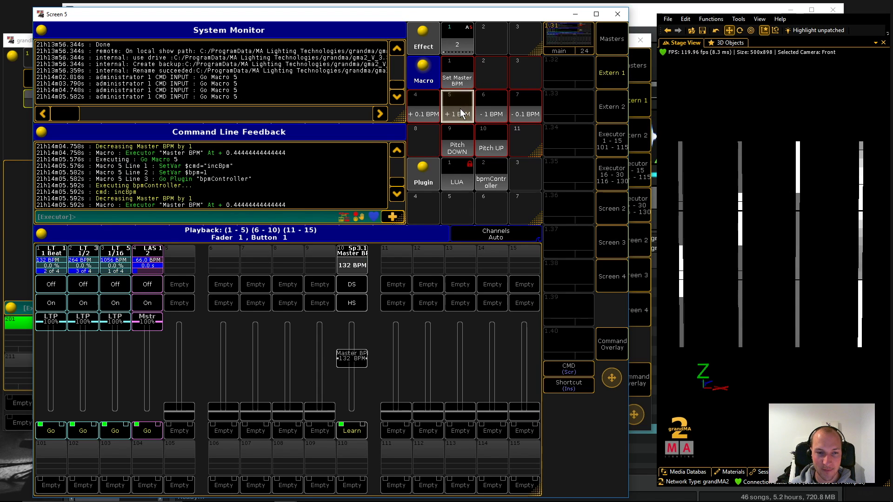
click(493, 109)
click(494, 109)
click(493, 109)
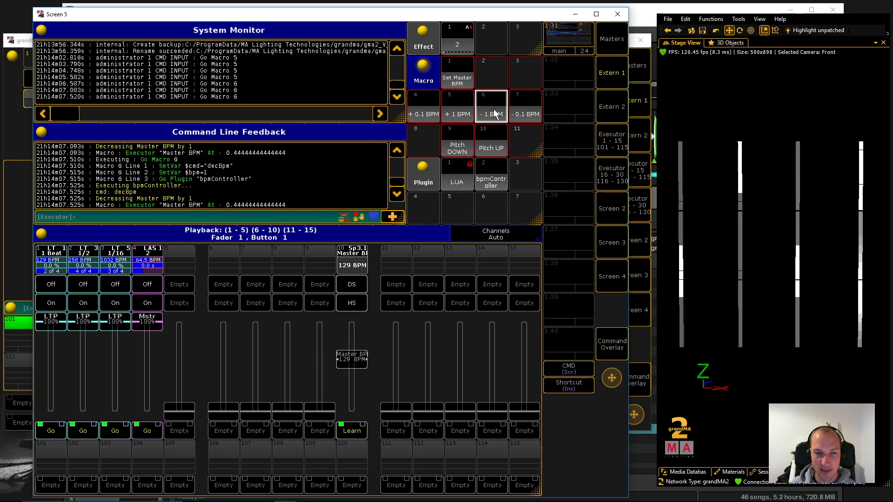
Fine-tune the Master BPM with six runs of the - 0.1 BPM macro and eight runs of + 0.1 BPM.
click(522, 115)
click(522, 115)
click(523, 116)
triple_click(523, 115)
click(424, 108)
click(424, 107)
click(424, 107)
click(425, 107)
click(424, 107)
click(424, 107)
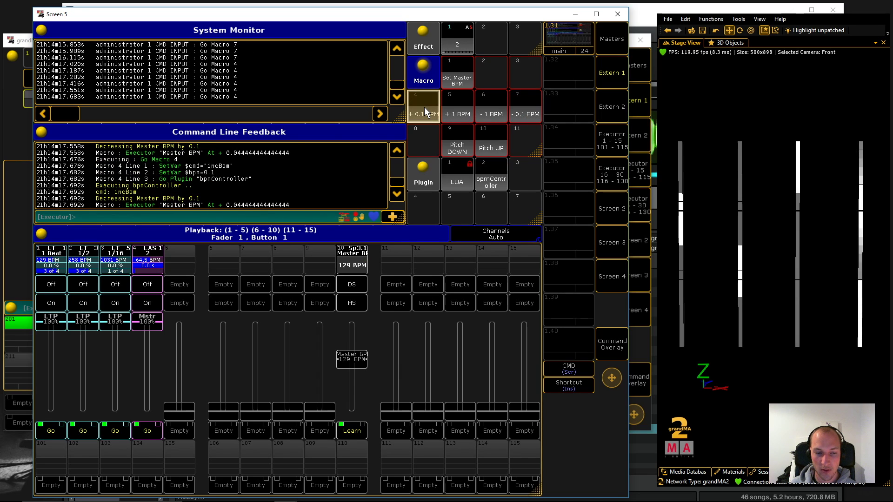
click(424, 107)
click(424, 107)
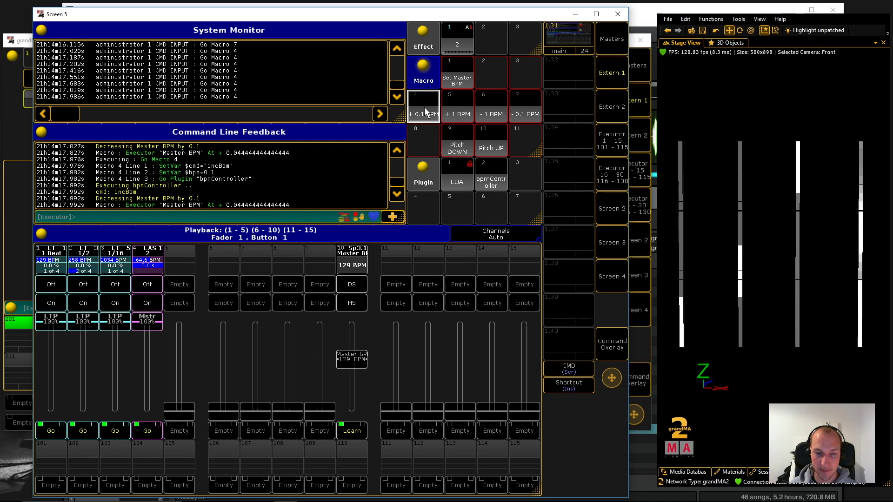
Set the Master BPM back to 128 with the Set Master BPM macro.
click(460, 80)
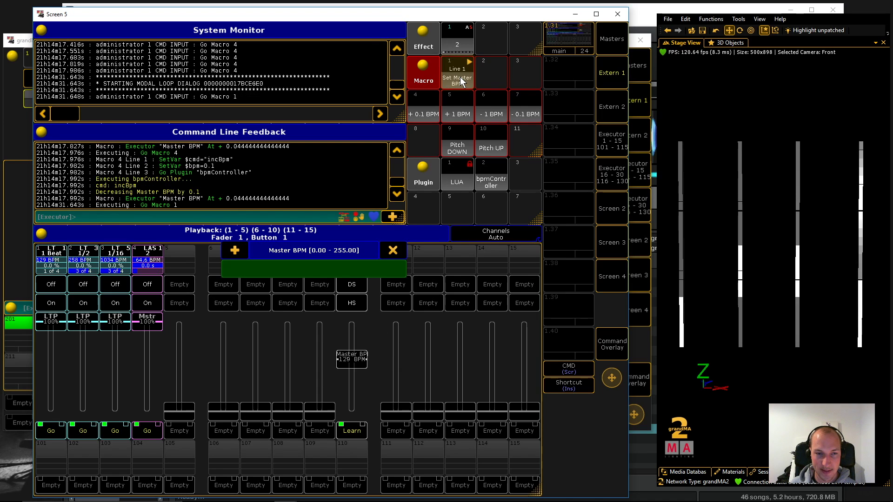
text(128)
key(Return)
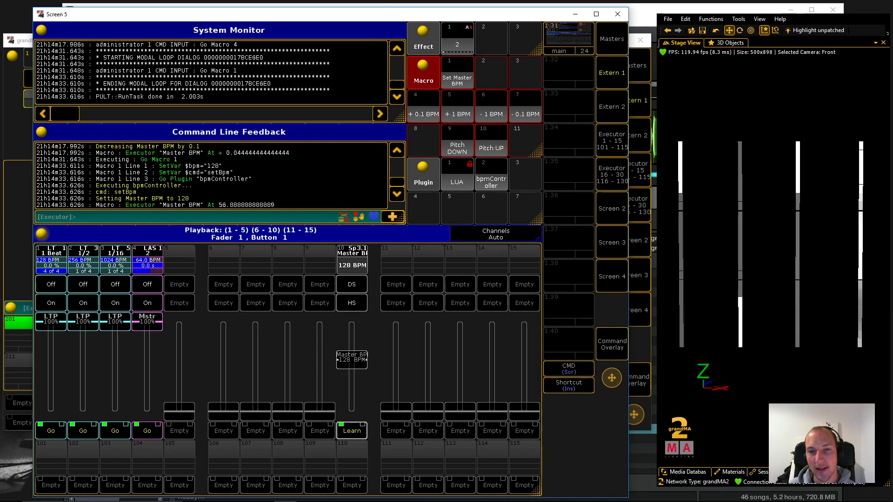
Shift the light effects against the beat by running Pitch DOWN once, Pitch UP five times and Pitch DOWN once more.
click(458, 147)
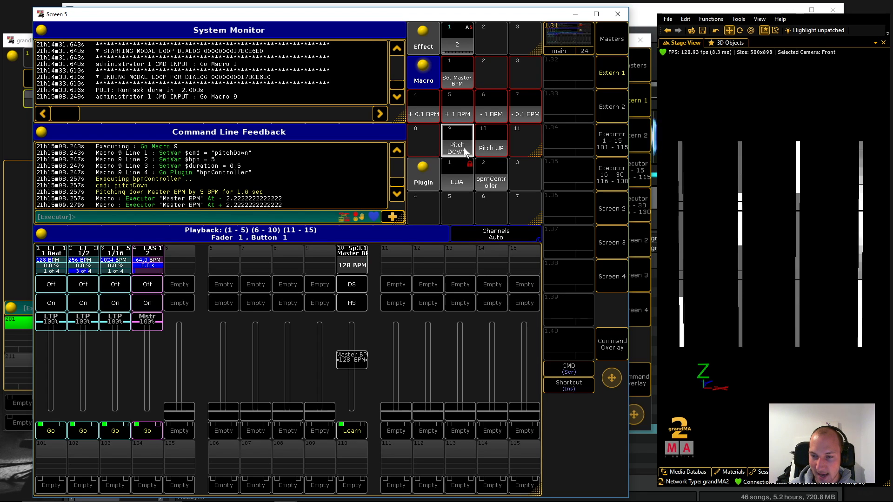
click(492, 143)
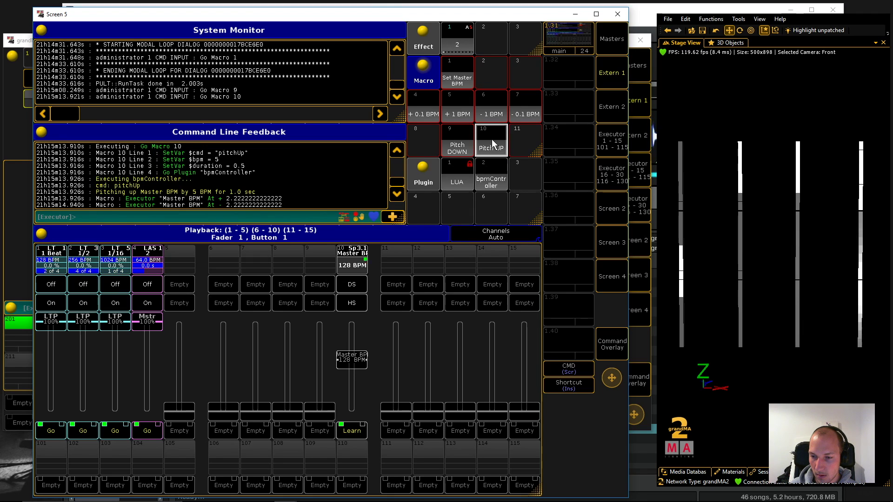
click(492, 138)
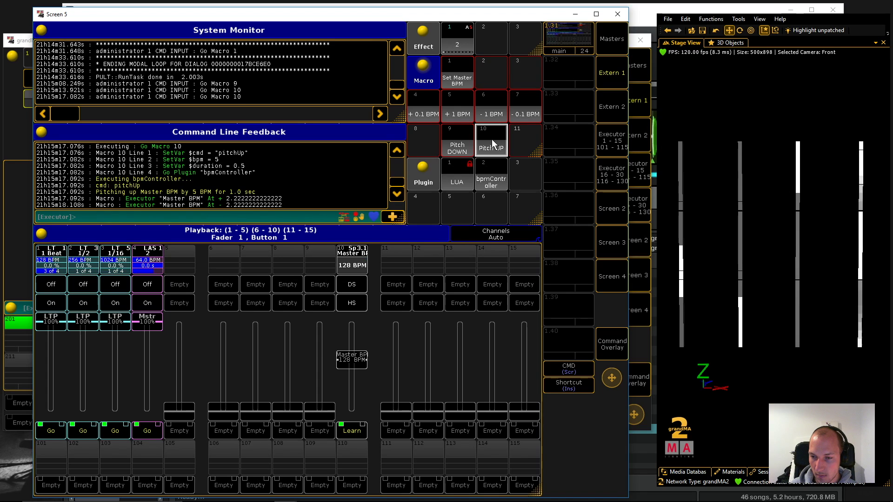
click(492, 138)
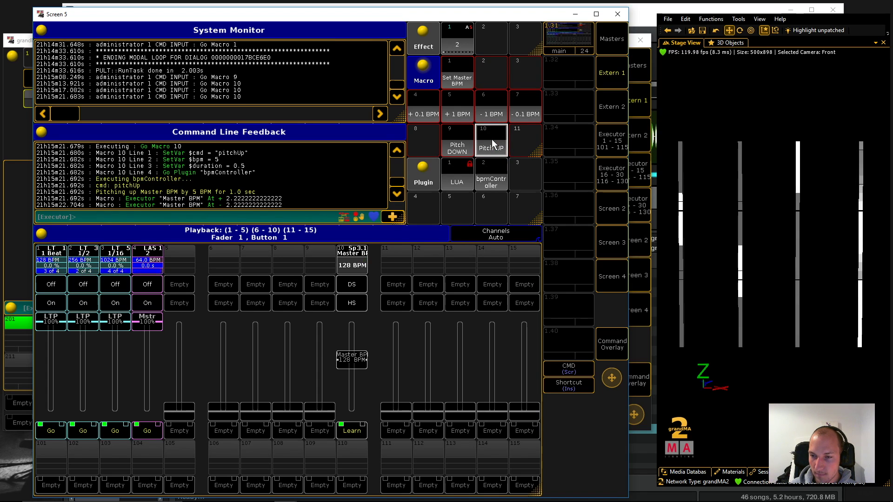
click(492, 138)
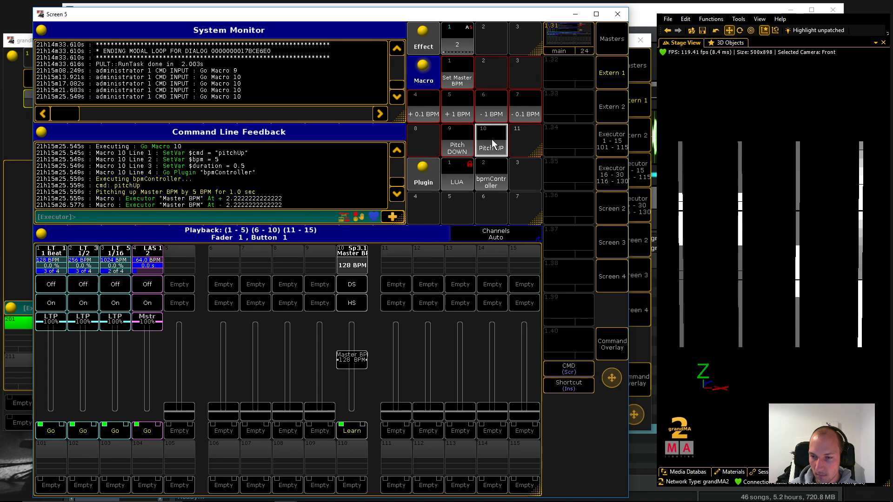
click(492, 138)
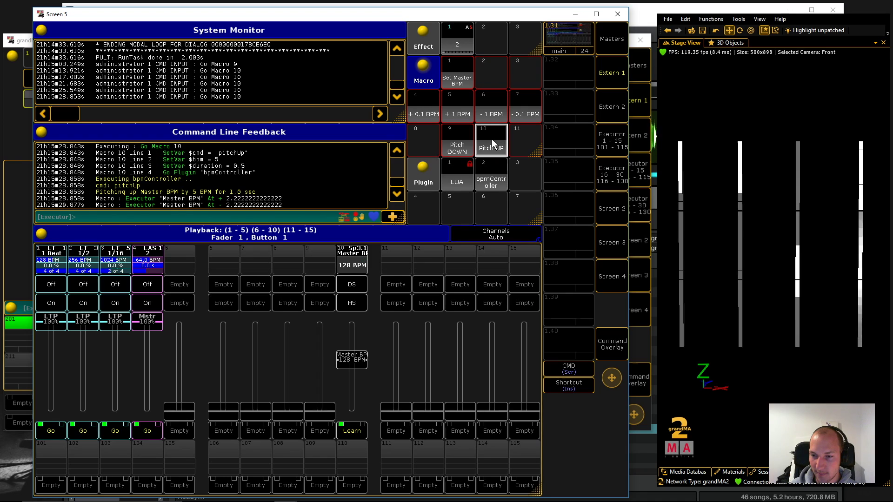
click(459, 147)
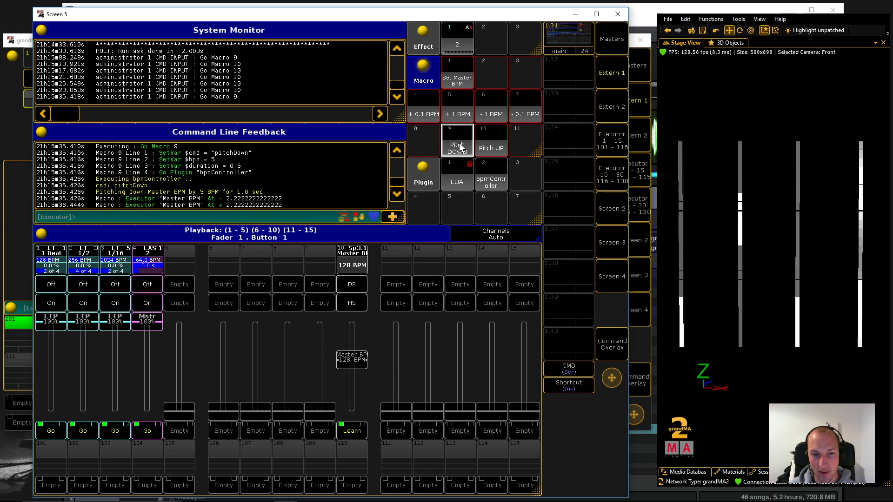
Examine the command lines of the Pitch DOWN macro, close its editor and run the macro once.
click(459, 144)
right_click(459, 143)
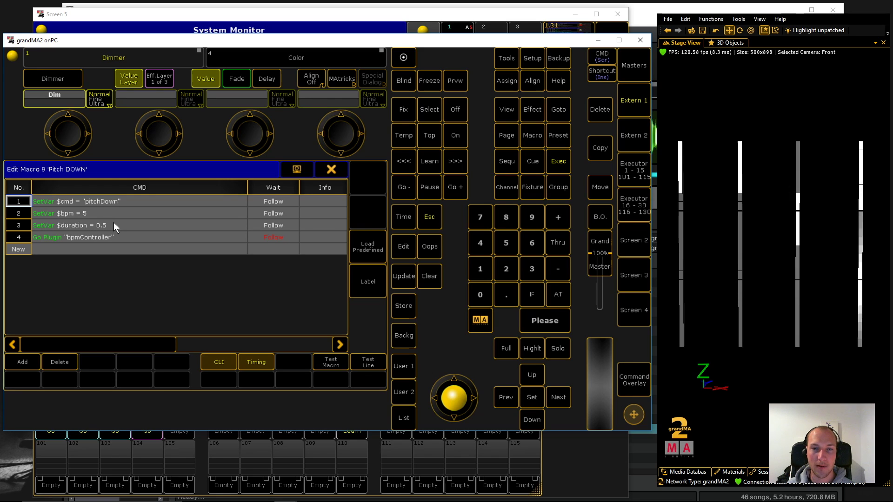
click(331, 169)
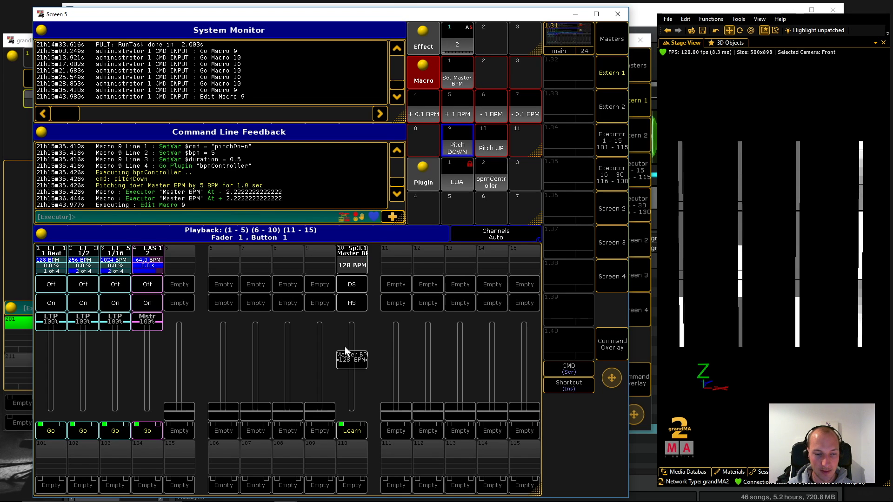
click(457, 145)
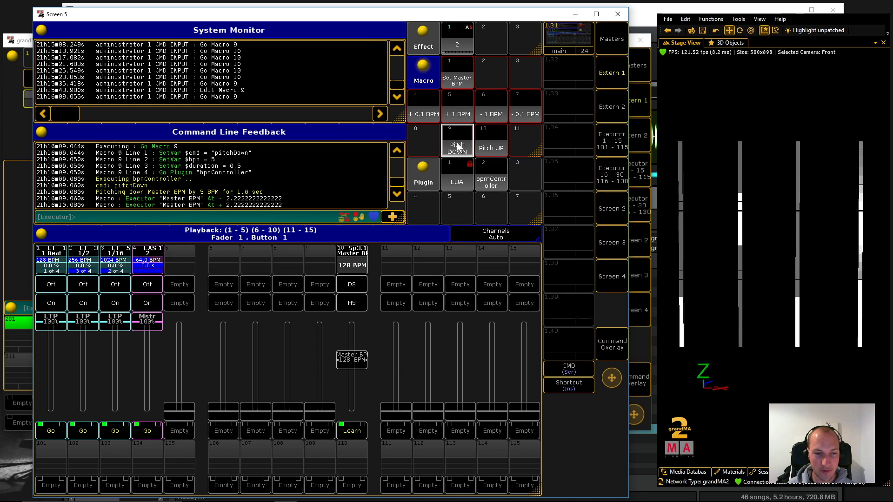
Edit line 3 of the Pitch DOWN macro to SetVar $duration = 10 and close the macro editor.
right_click(457, 145)
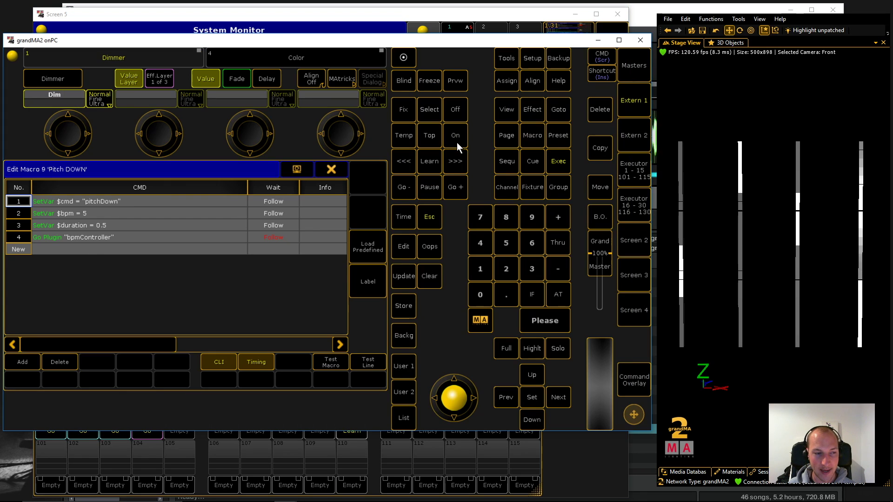
click(115, 225)
click(116, 225)
click(203, 284)
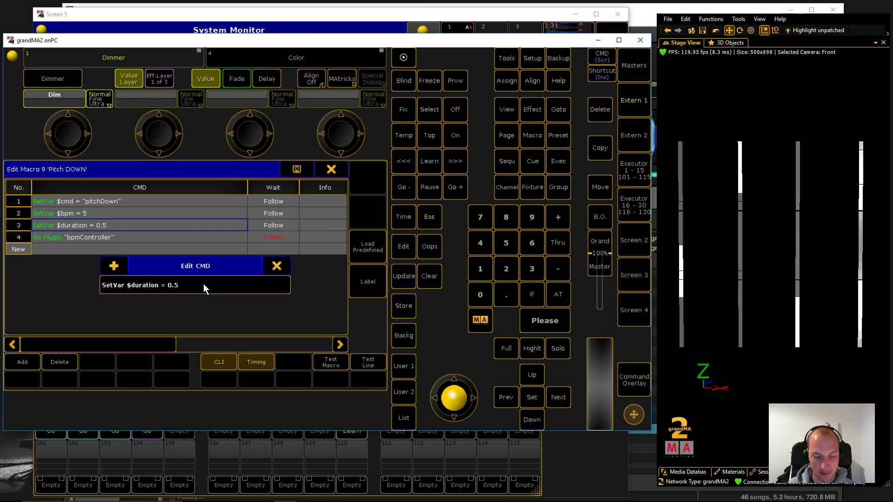
key(BackSpace)
key(BackSpace)
key(BackSpace)
text(10)
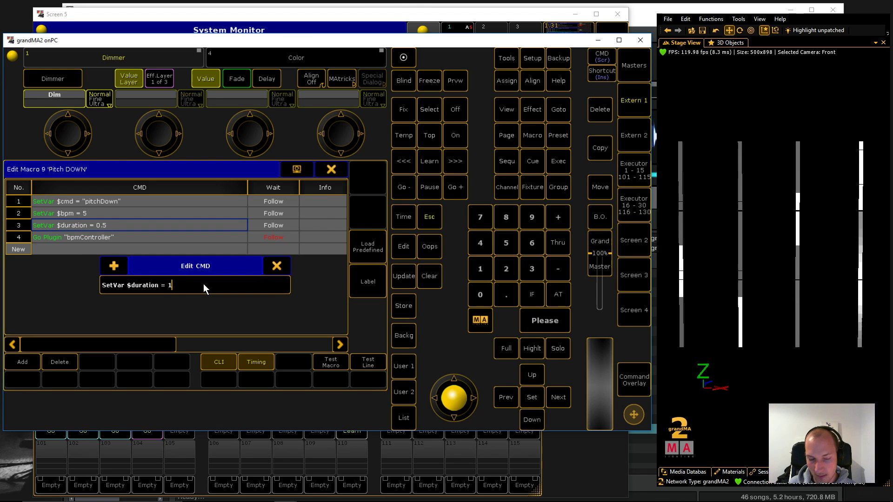
key(Return)
click(328, 169)
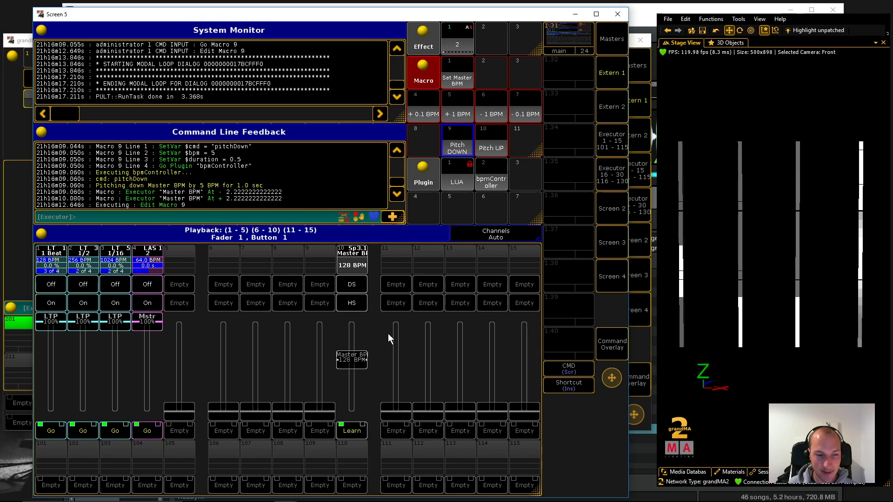
Test the edited Pitch DOWN macro once, recheck its command lines and close the editor.
click(461, 151)
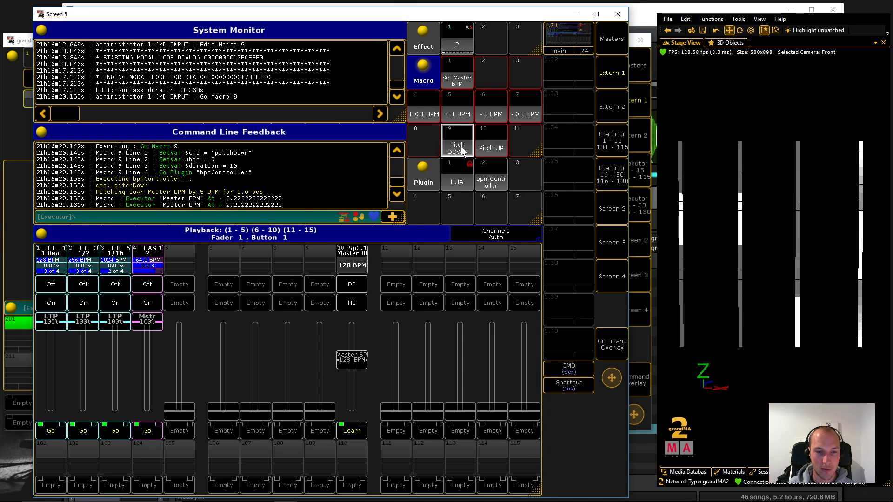
right_click(461, 148)
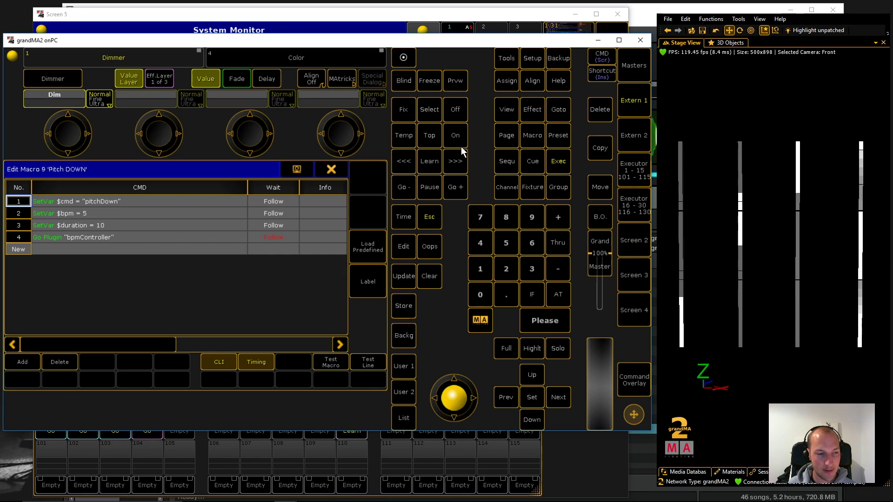
click(339, 169)
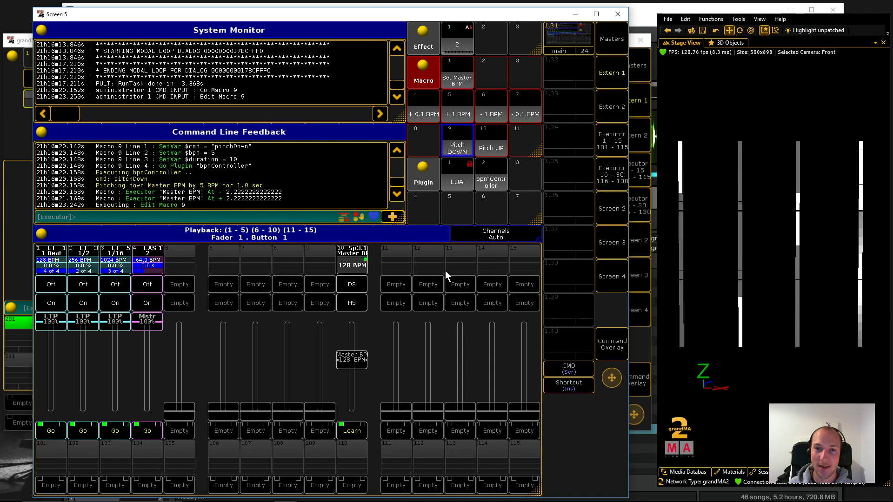
Switch to Traktor to view the playing decks, and return to grandMA2 Screen 5.
key(alt+Tab)
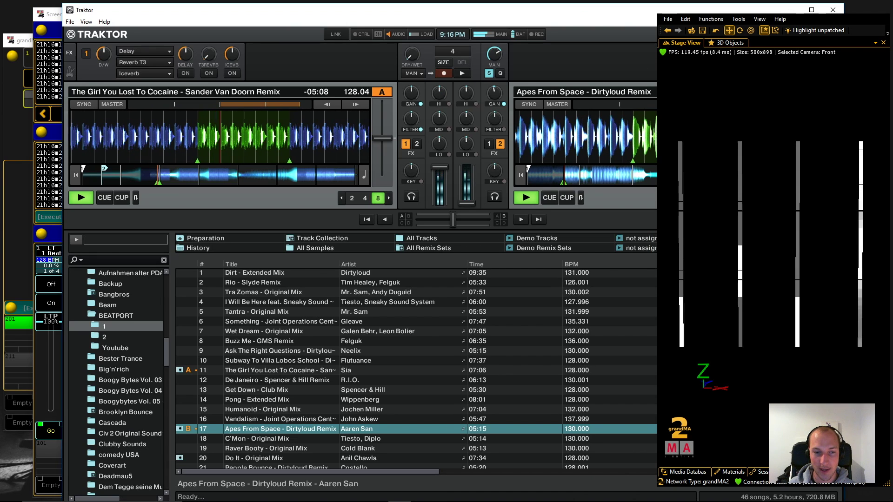
key(alt+Tab)
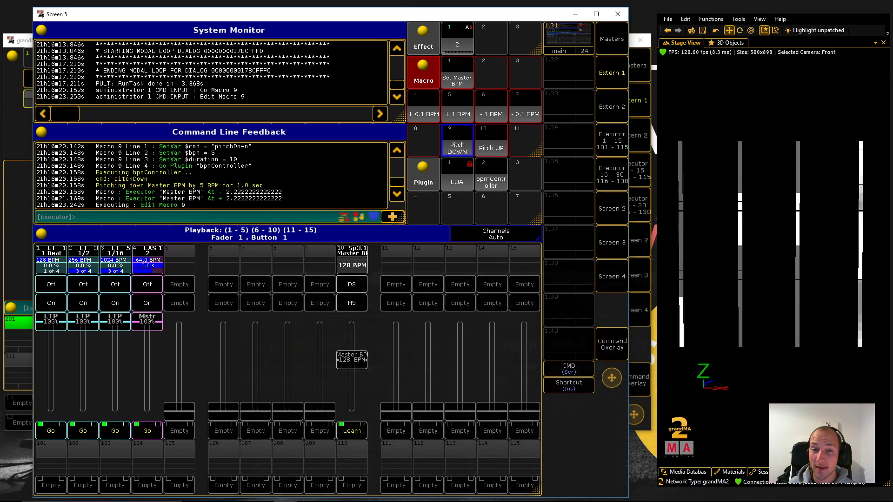